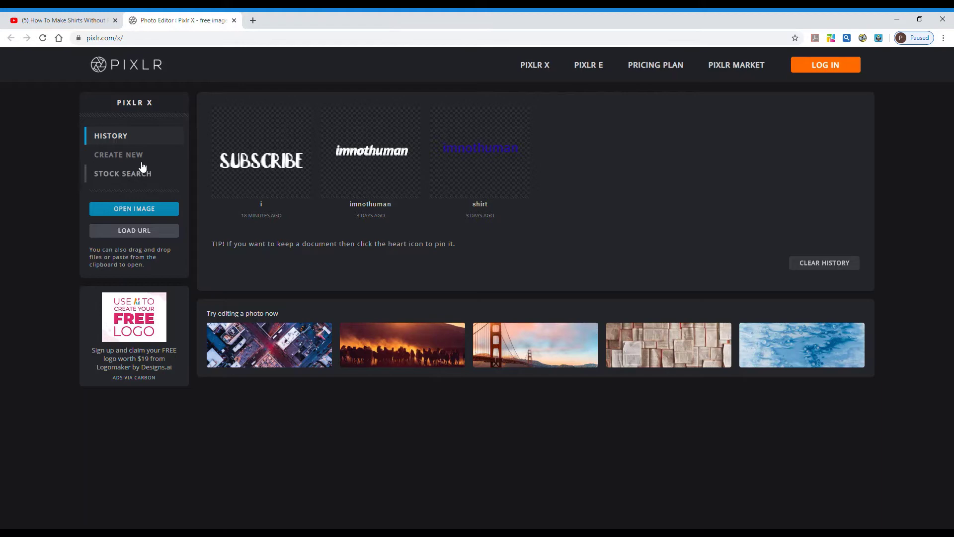
# Start a new image named 'u', 128×128 pixels, with the background left off.
pyautogui.click(158, 154)
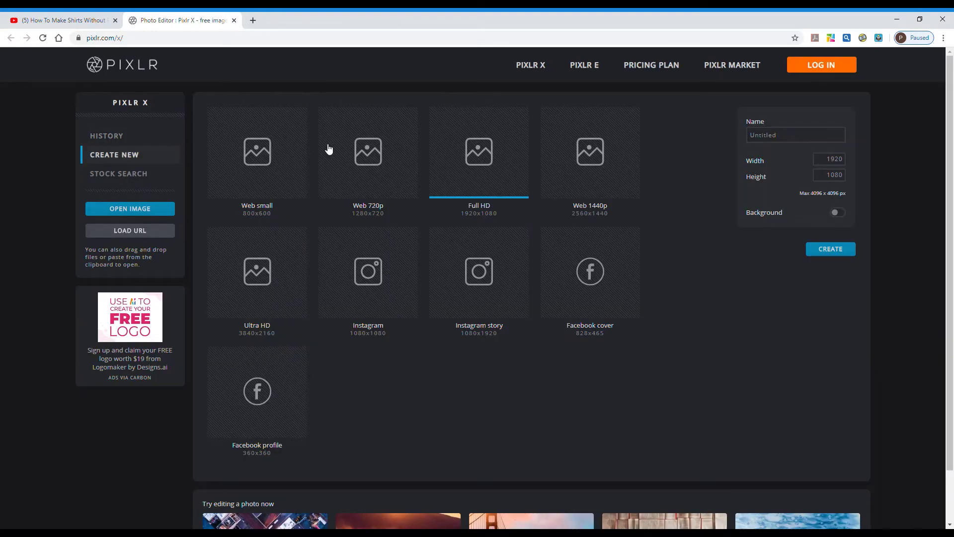
pyautogui.click(791, 141)
pyautogui.moveTo(830, 163); pyautogui.dragTo(850, 163)
pyautogui.write('1')
pyautogui.moveTo(847, 178); pyautogui.dragTo(826, 180)
pyautogui.write('1')
# Create the blank 128×128 canvas and zoom in five steps.
pyautogui.click(845, 247)
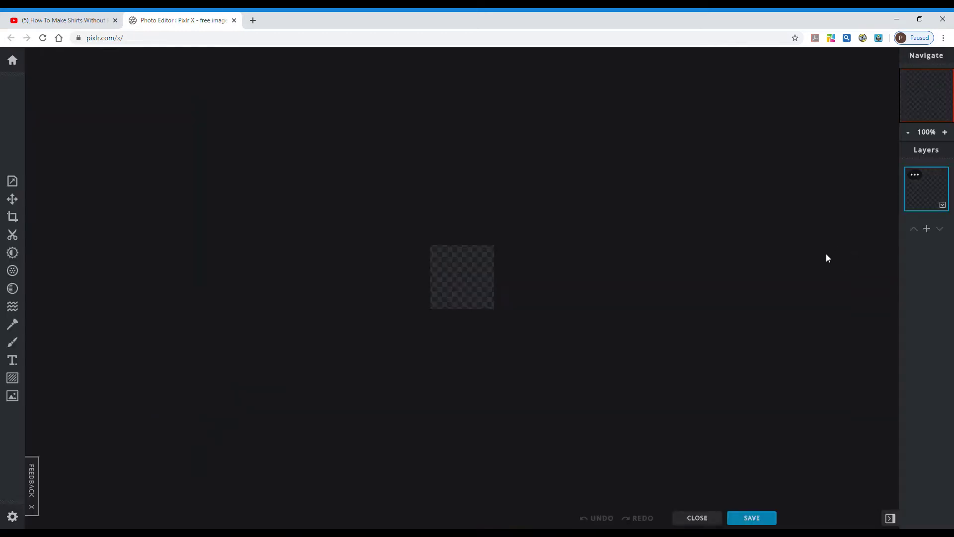
pyautogui.click(945, 132)
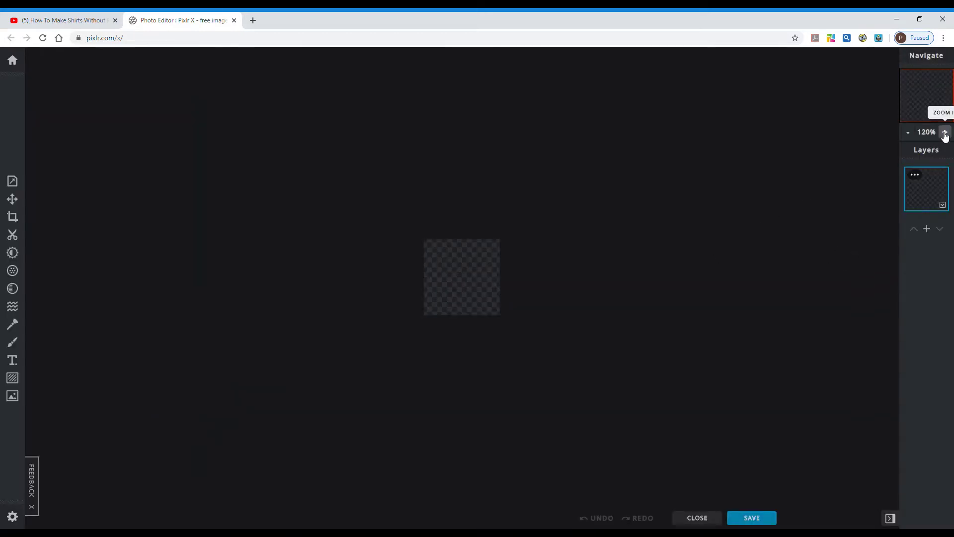
pyautogui.click(944, 132)
pyautogui.click(945, 132)
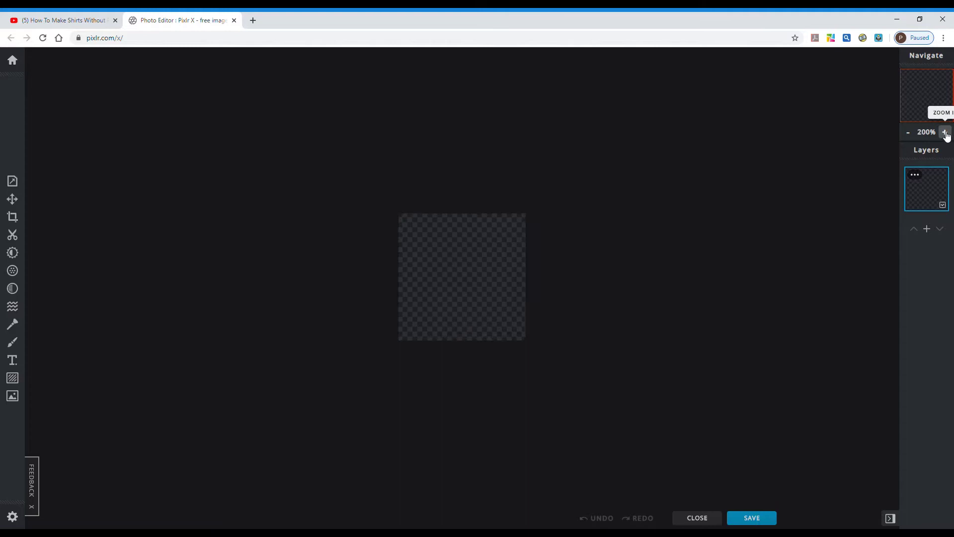
pyautogui.click(944, 133)
pyautogui.click(945, 132)
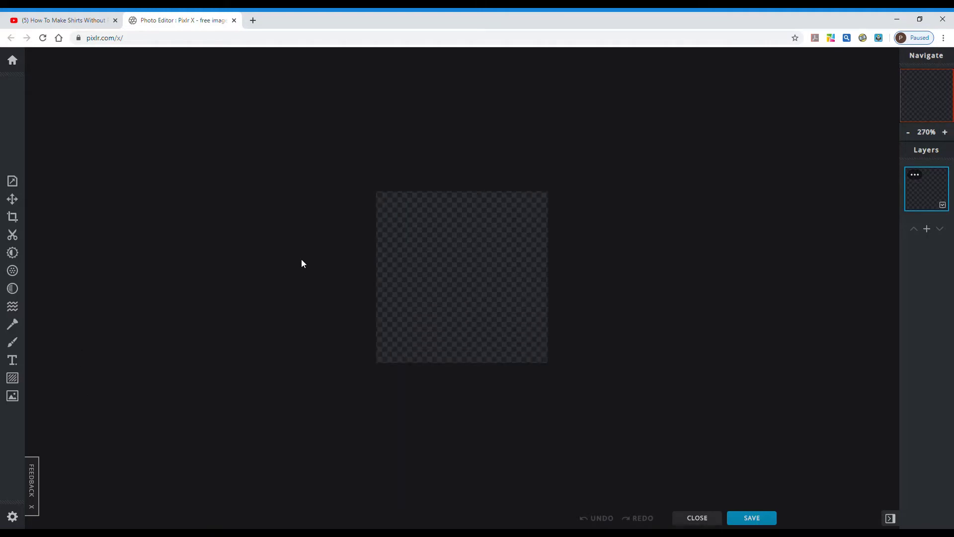
# Add a new text layer and replace its sample text with 'subscribe'.
pyautogui.click(13, 361)
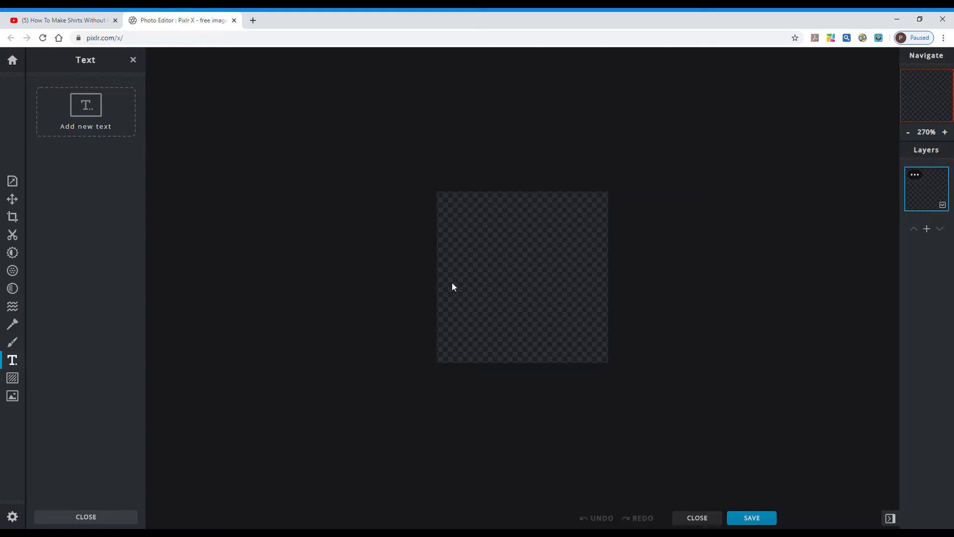
pyautogui.click(87, 107)
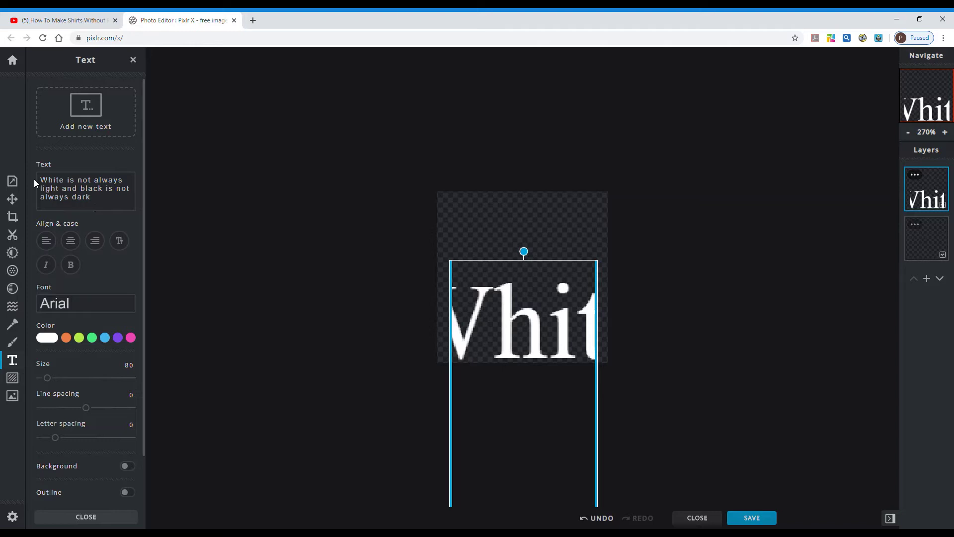
pyautogui.moveTo(42, 180); pyautogui.dragTo(94, 204)
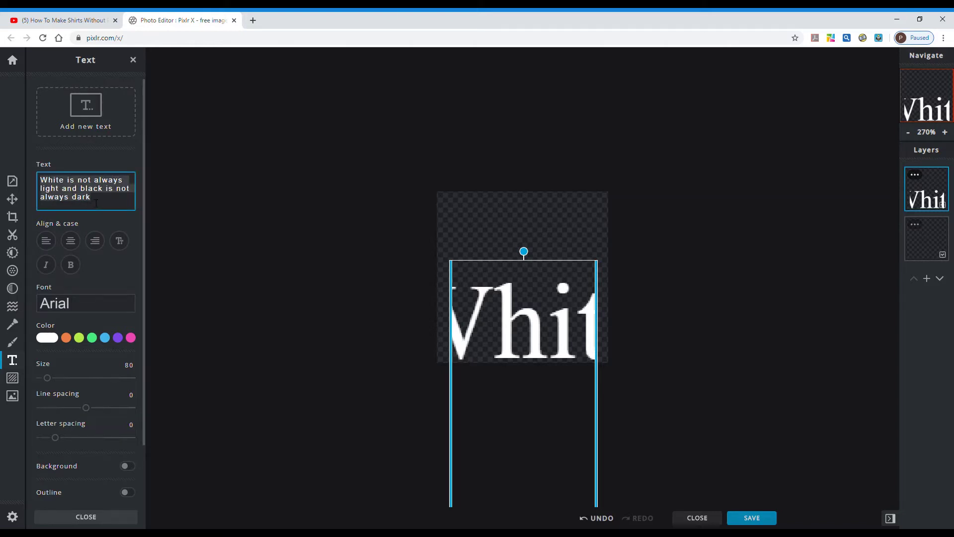
pyautogui.write('subscr')
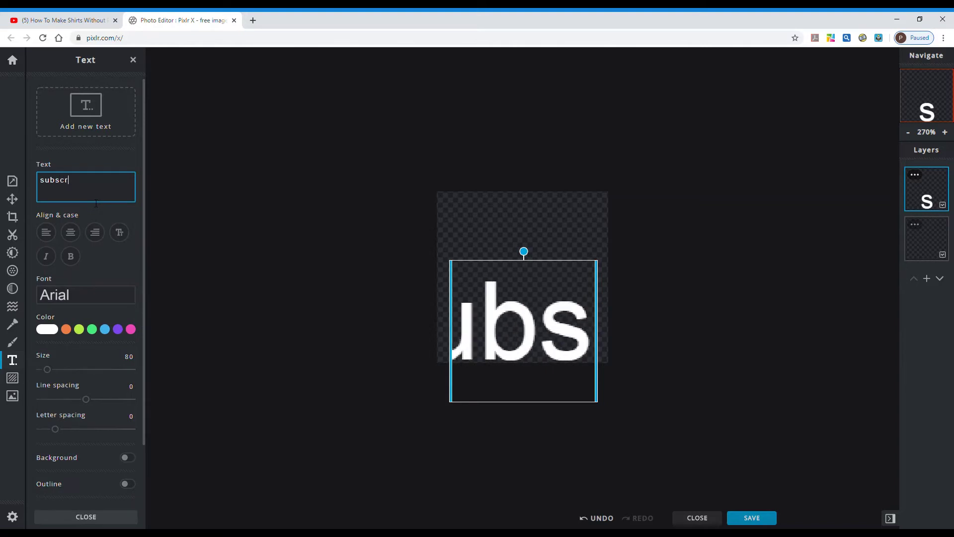
pyautogui.write('ibe')
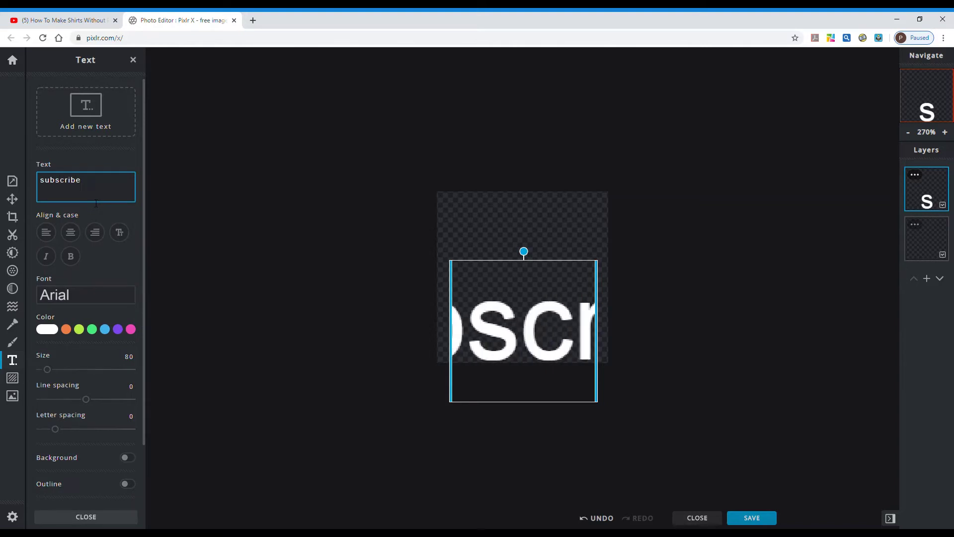
# Change the text font to Adeft and shrink its size to about 34.
pyautogui.click(88, 296)
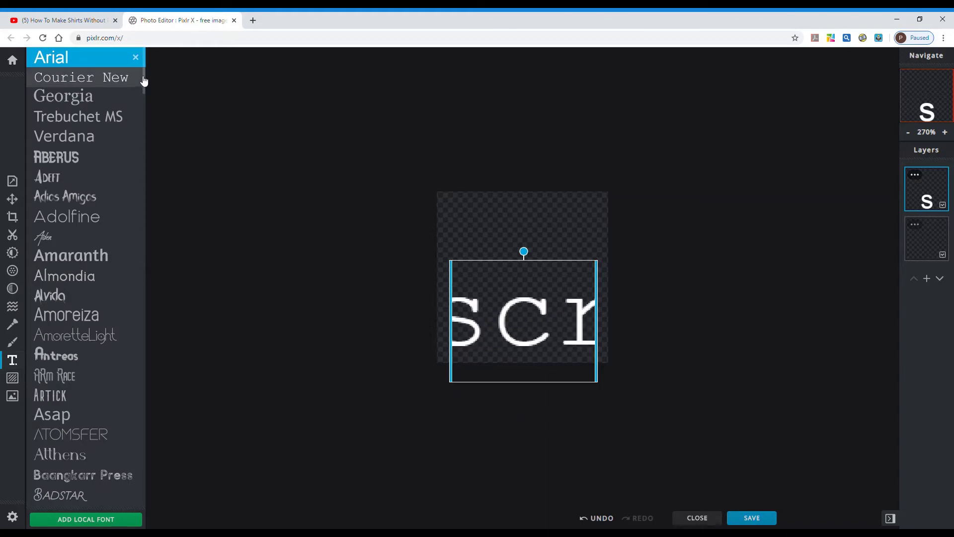
pyautogui.scroll(-1, 140, 82)
pyautogui.scroll(-2, 140, 82)
pyautogui.scroll(-1, 139, 82)
pyautogui.scroll(-2, 136, 81)
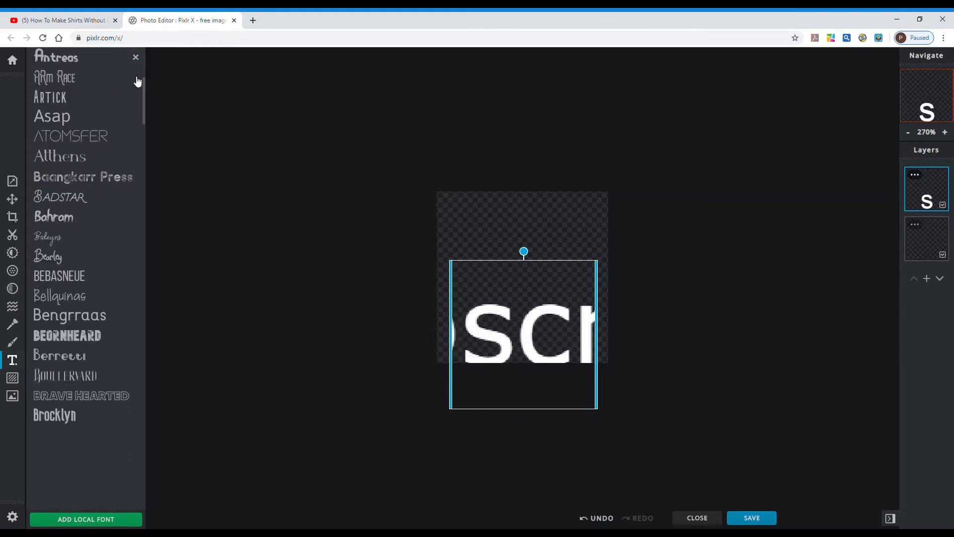
pyautogui.scroll(3, 135, 81)
pyautogui.scroll(3, 135, 80)
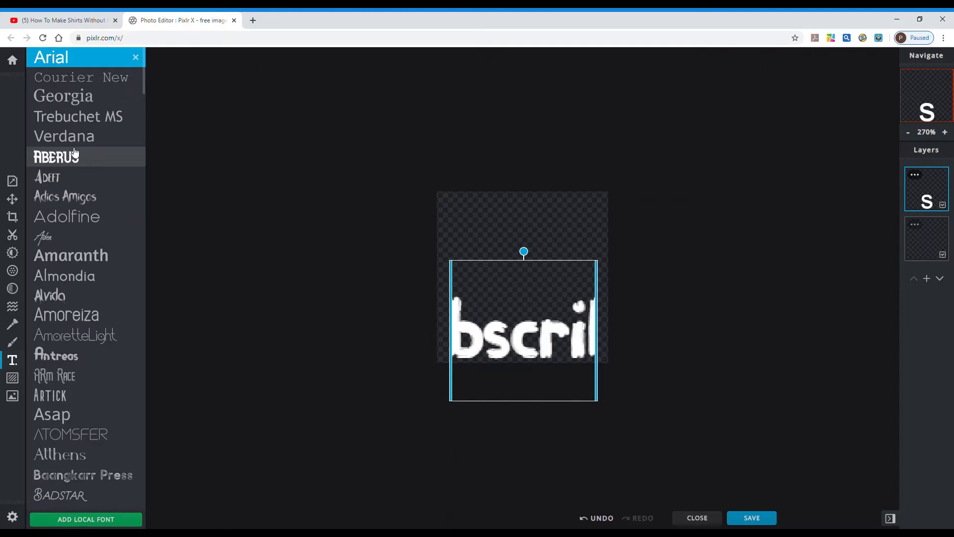
pyautogui.click(73, 177)
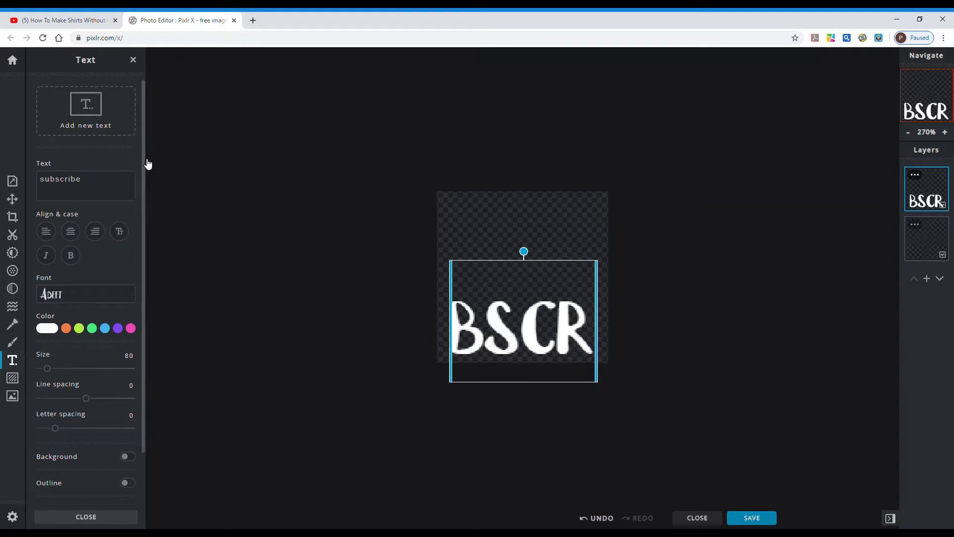
pyautogui.moveTo(145, 161); pyautogui.dragTo(139, 211)
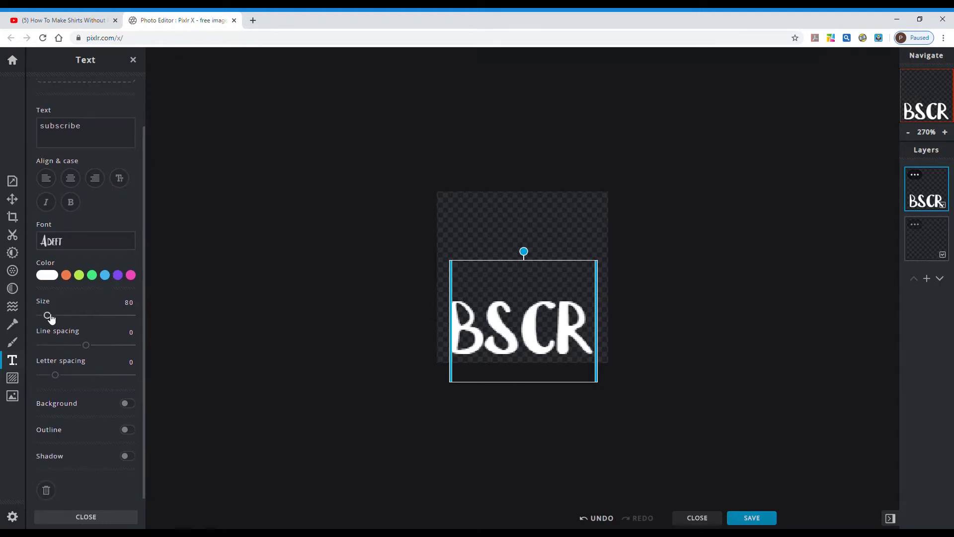
pyautogui.moveTo(52, 316); pyautogui.dragTo(48, 321)
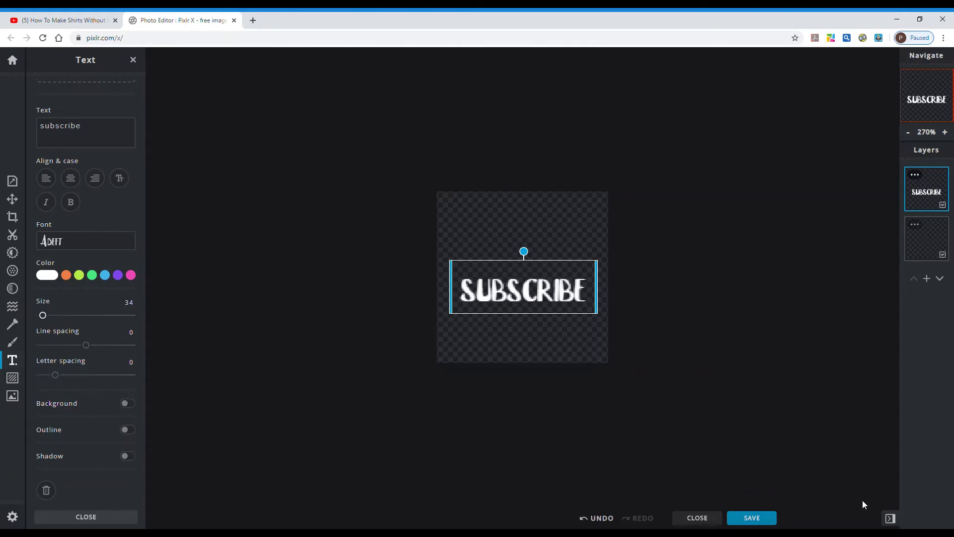
# Save the design as a PNG and download it as u.png.
pyautogui.click(751, 518)
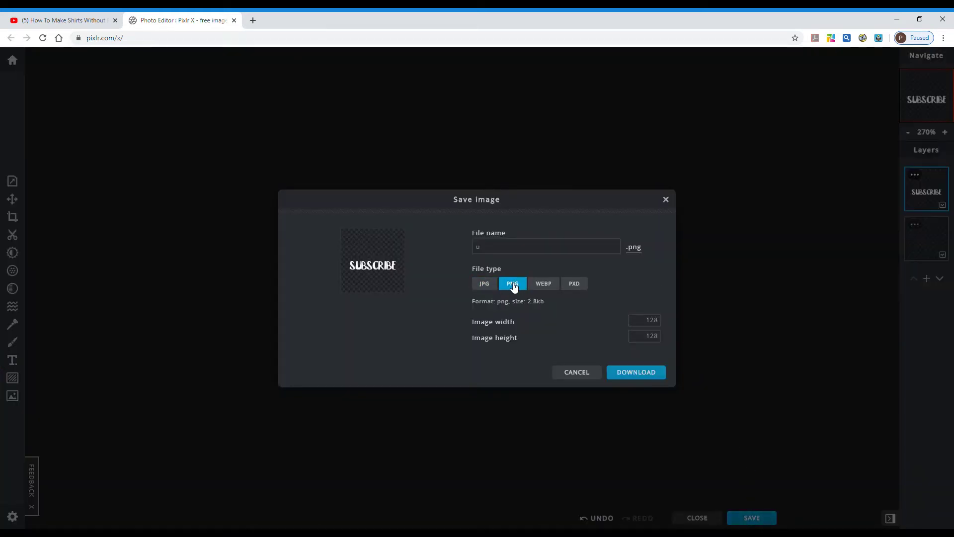
pyautogui.click(636, 372)
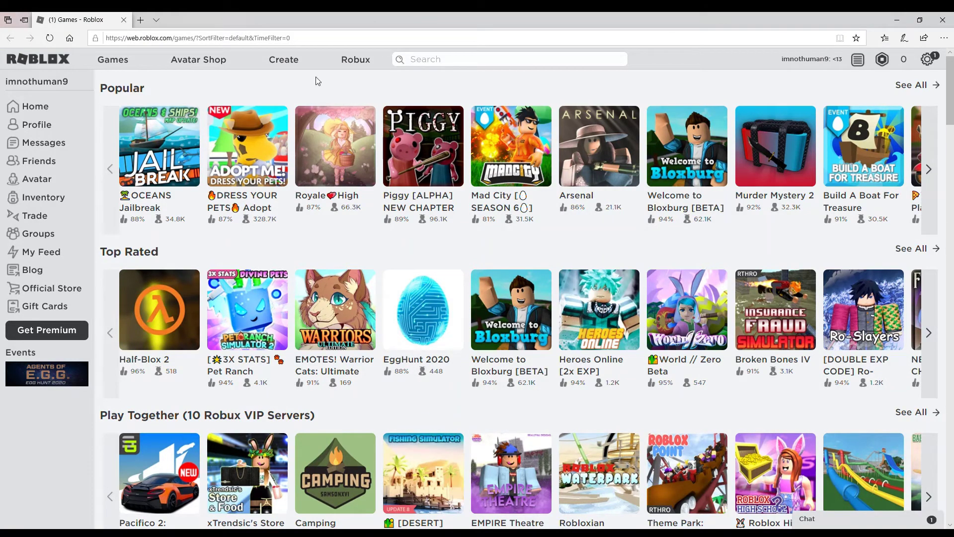
# Go to Create, then T-Shirts under My Creations to reach the T-shirt upload form.
pyautogui.click(288, 63)
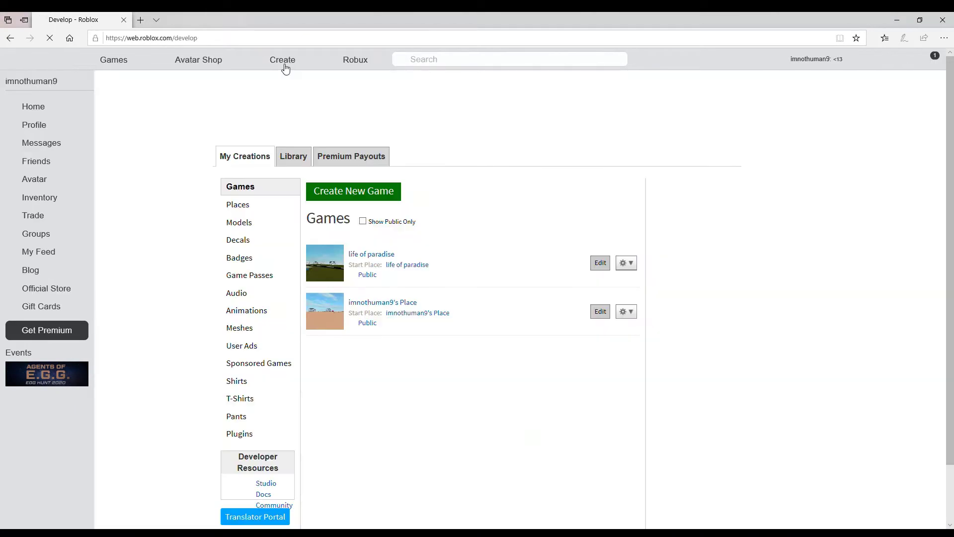
pyautogui.click(250, 398)
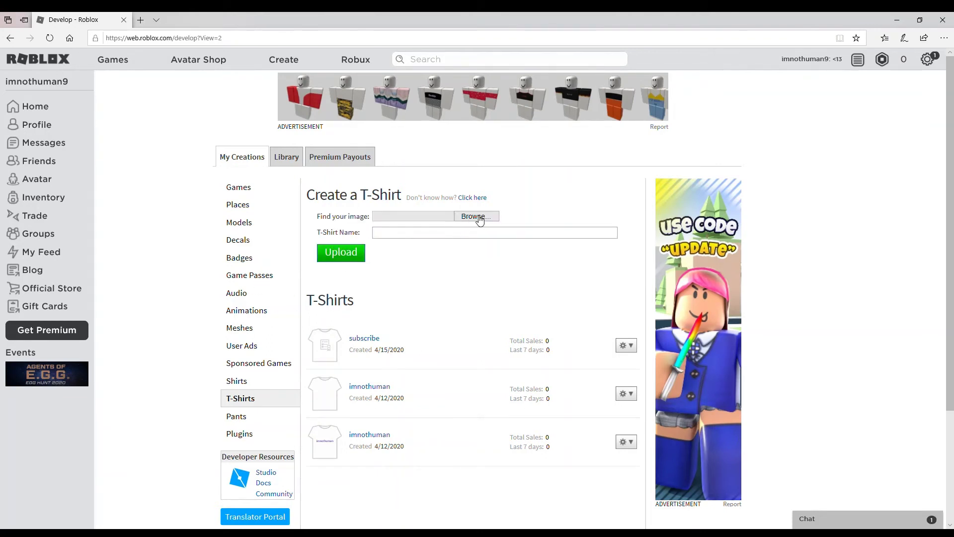
# Choose the downloaded PNG, name the T-shirt 'subscribe', and upload it.
pyautogui.click(478, 217)
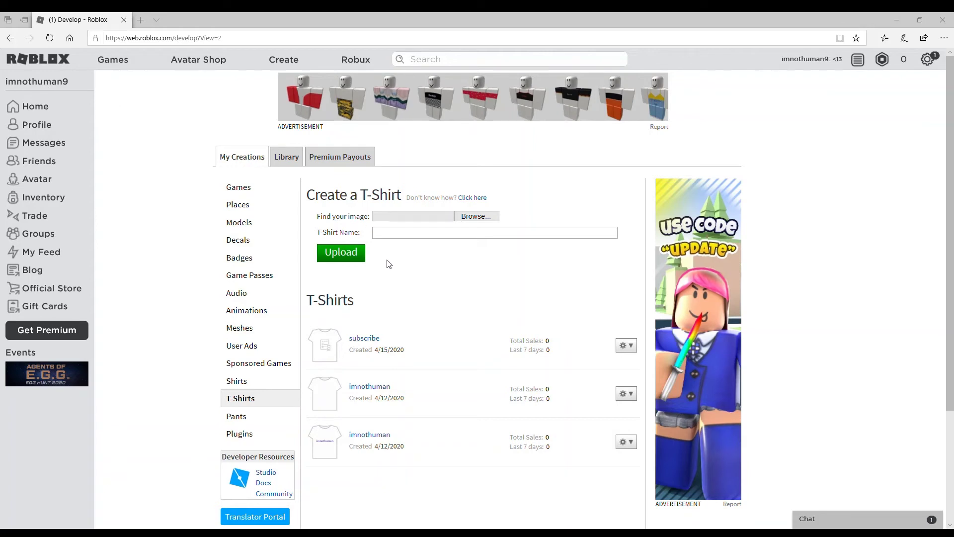
pyautogui.click(406, 232)
pyautogui.write('ubscribe')
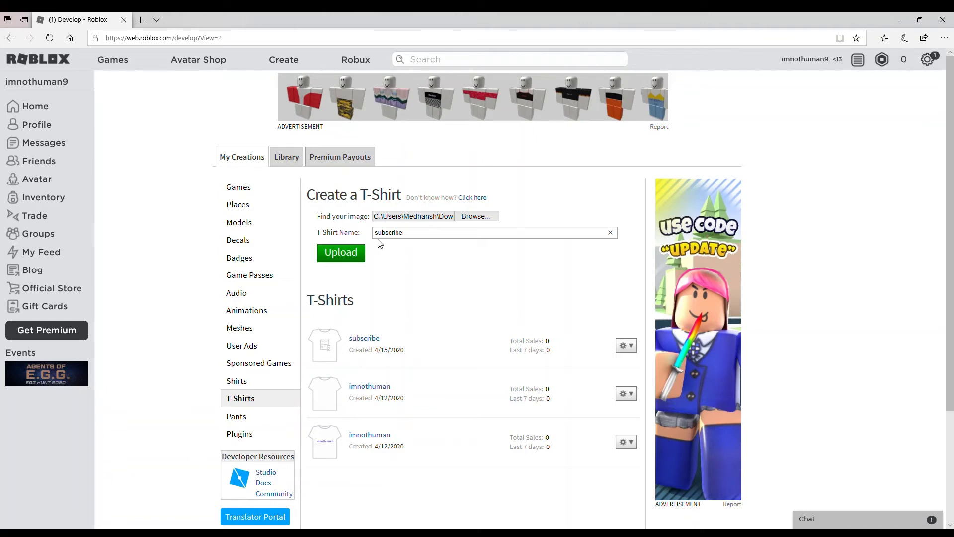
pyautogui.click(339, 256)
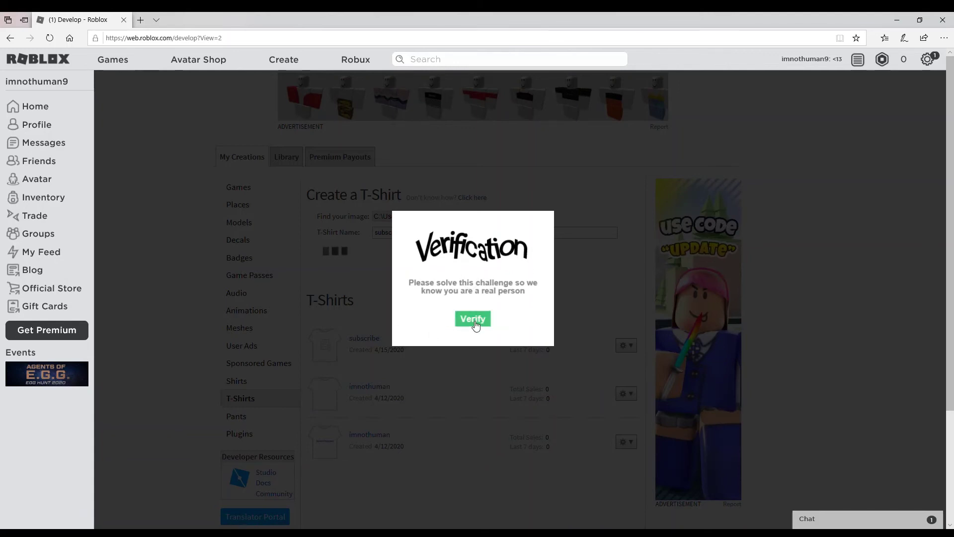
# Pass the rotate-upright verification challenge, then go to the Avatar Editor.
pyautogui.click(474, 320)
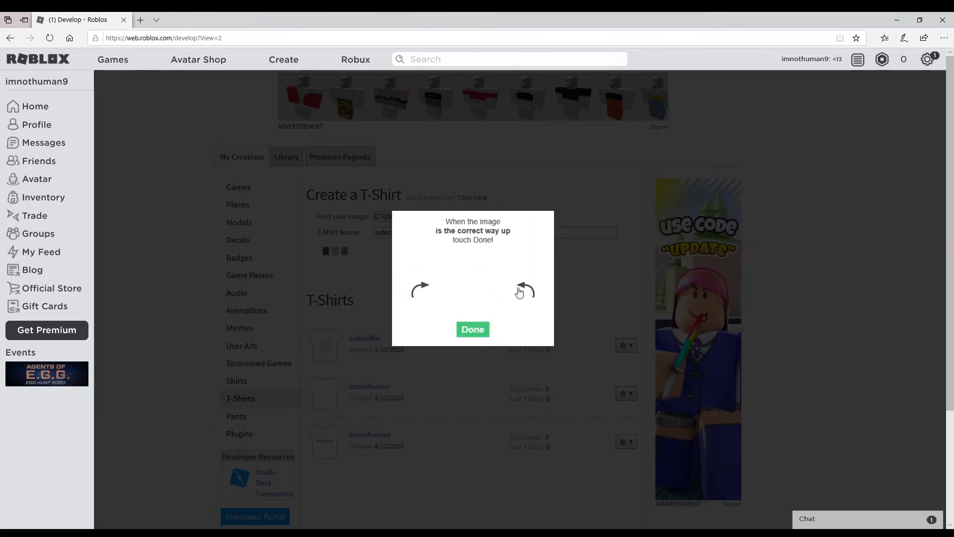
pyautogui.click(423, 288)
pyautogui.click(473, 328)
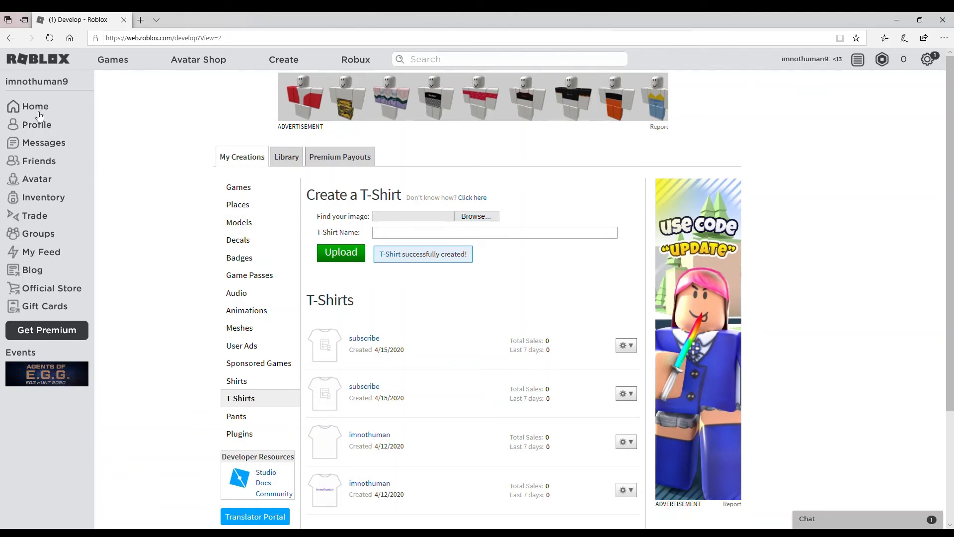
pyautogui.click(35, 179)
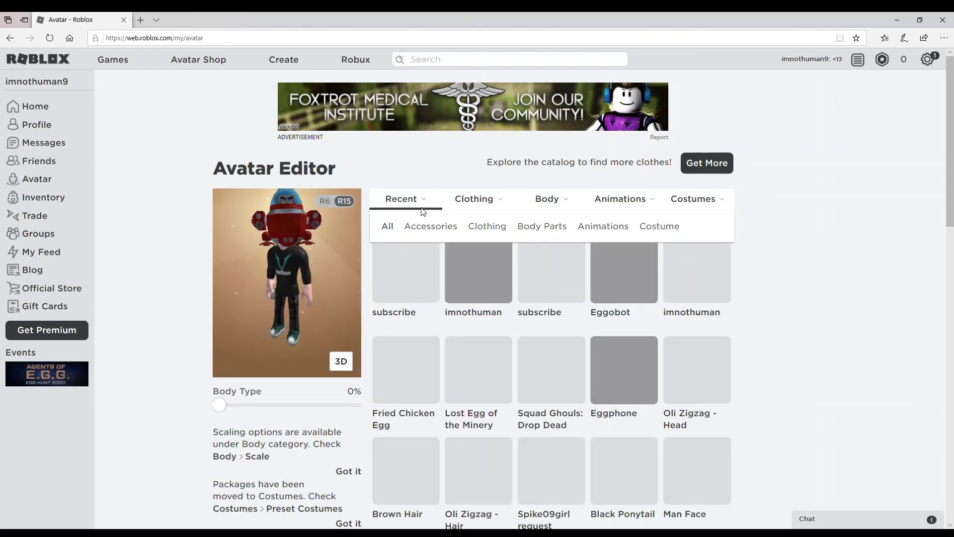
pyautogui.click(400, 273)
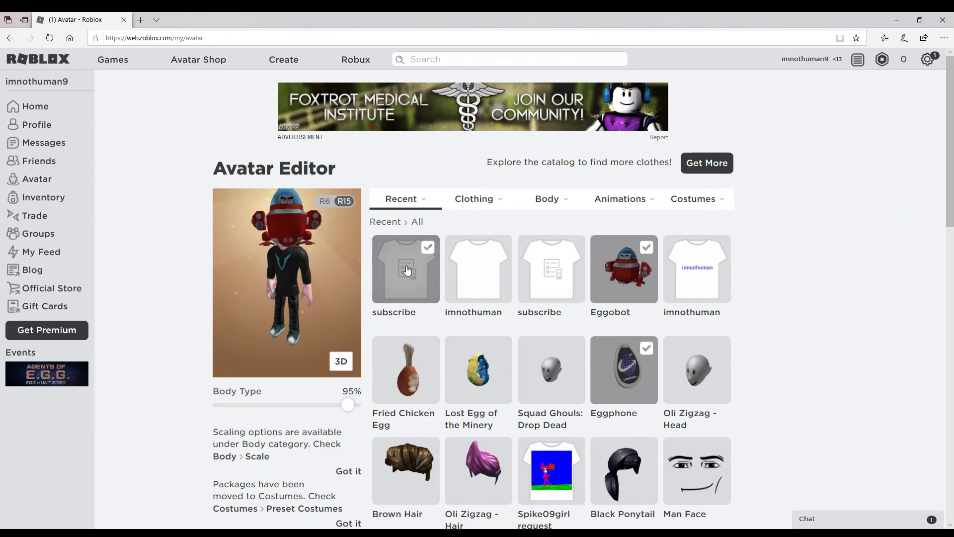
pyautogui.click(455, 269)
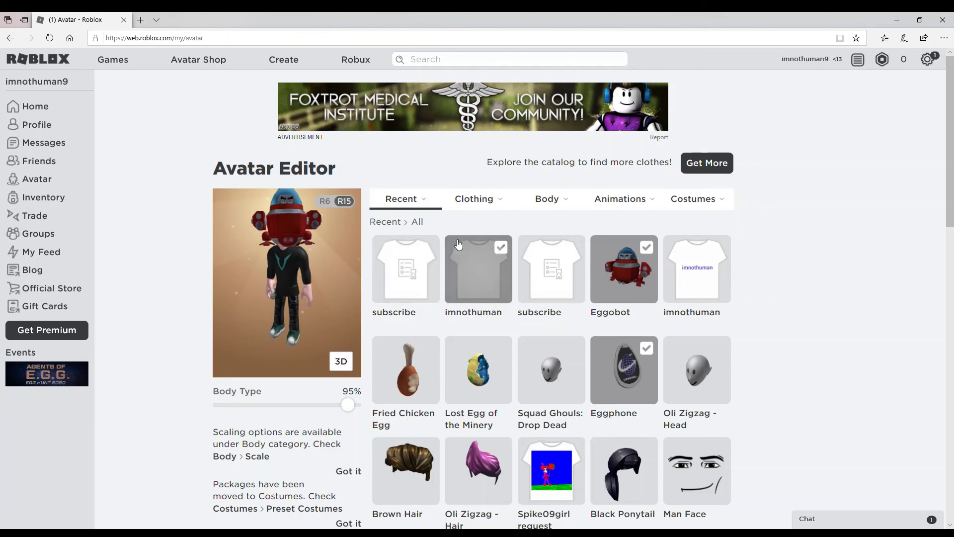